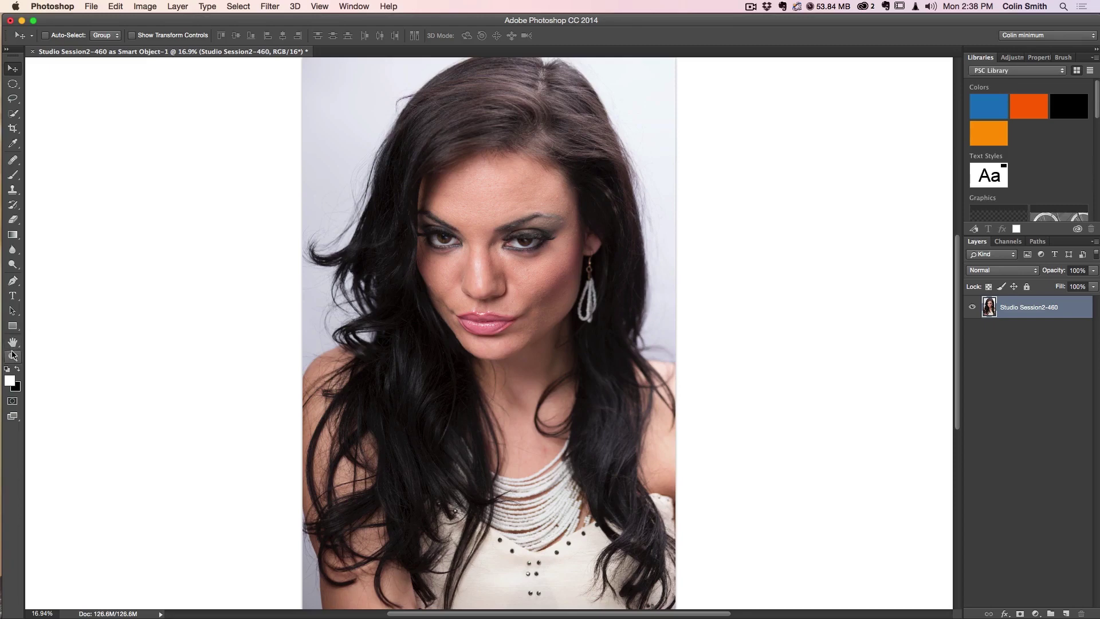
Examine both eyes of the portrait at 100% magnification
click(13, 356)
double_click(12, 357)
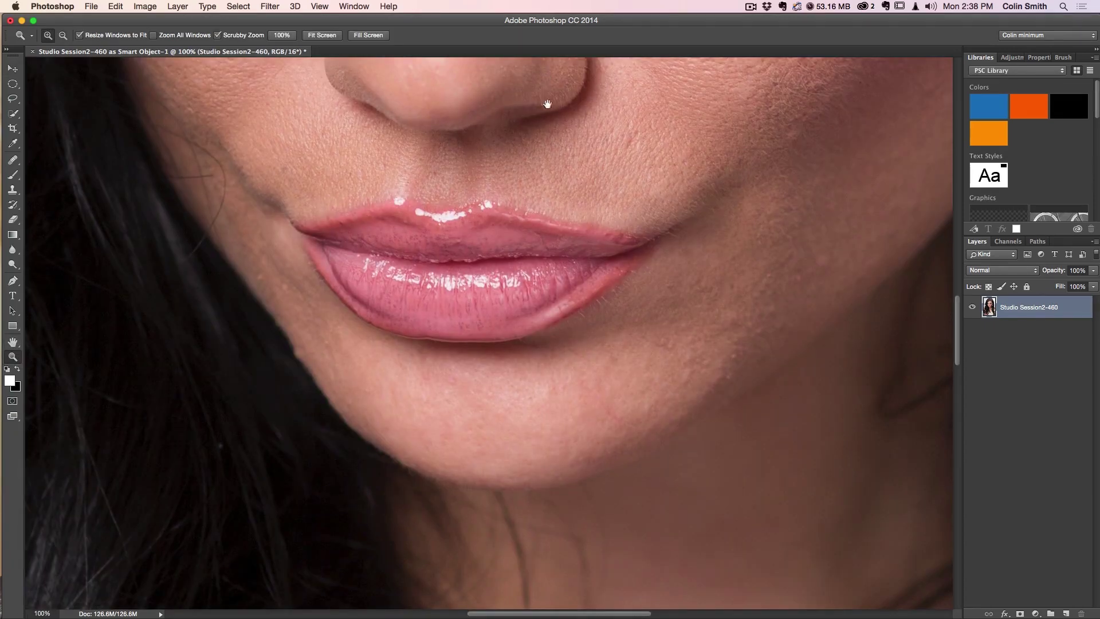
drag(540, 103, 513, 337)
drag(653, 133, 686, 305)
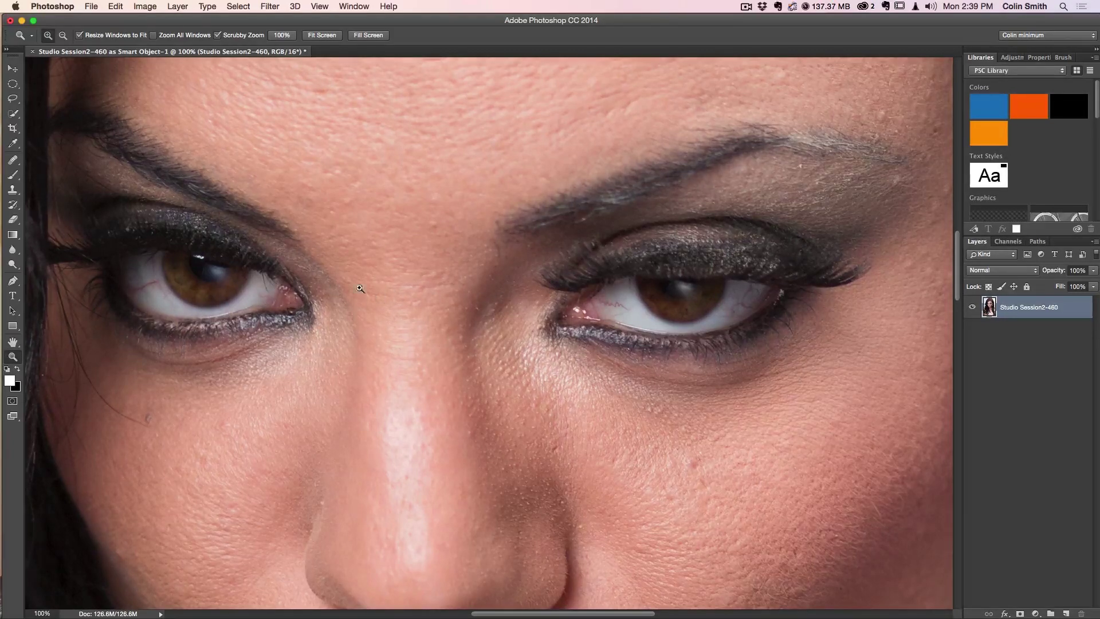
drag(697, 314, 561, 285)
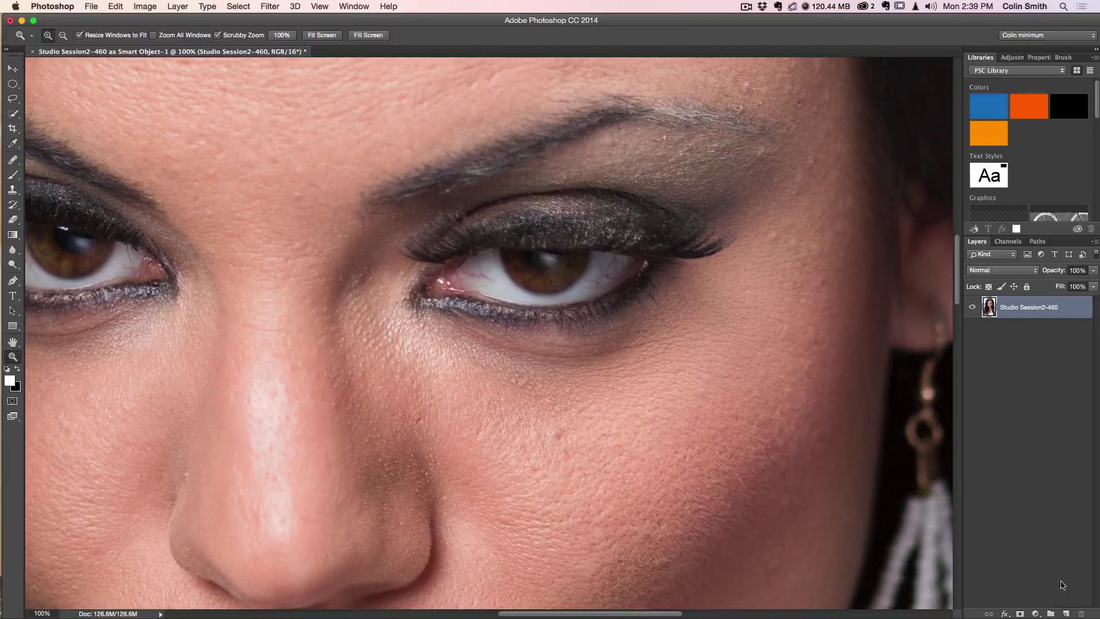
Try whitening the eye nearer the earring with white paint on a new layer at 30% opacity
click(1065, 613)
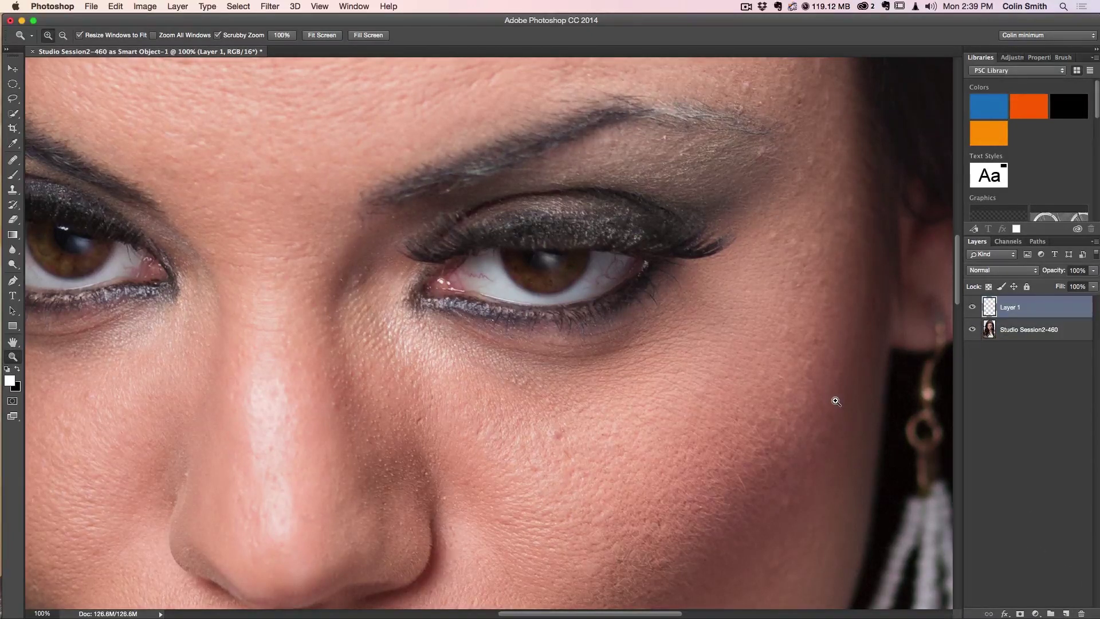
key(b)
mouse_move(487, 274)
mouse_down()
mouse_move(470, 274)
mouse_move(532, 300)
mouse_move(620, 275)
mouse_move(594, 283)
mouse_move(606, 261)
mouse_move(628, 267)
mouse_up()
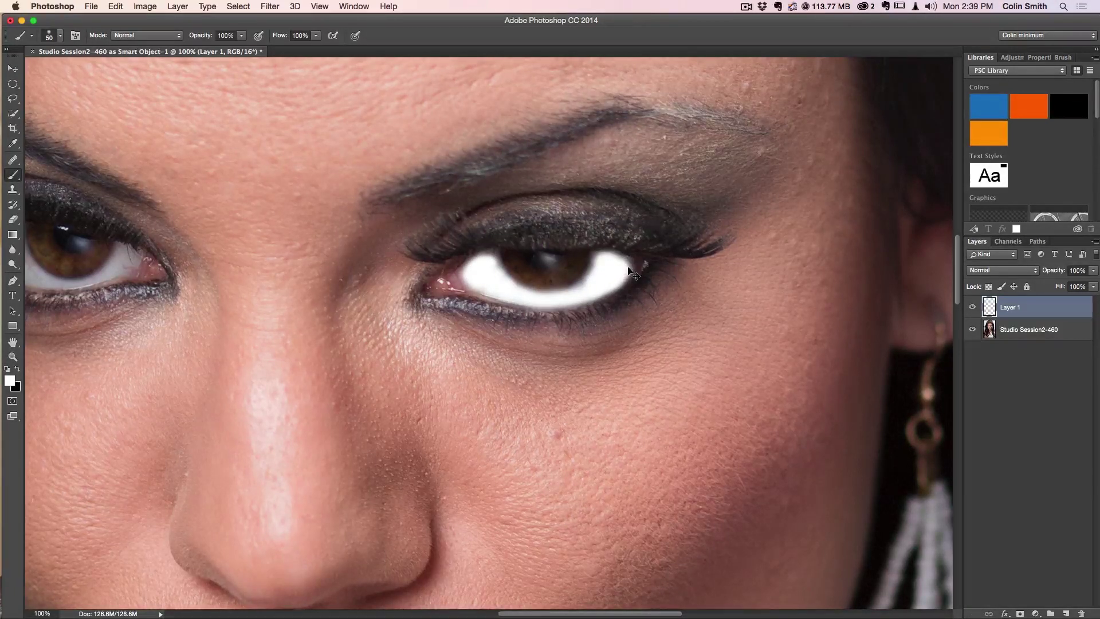
key(super+minus)
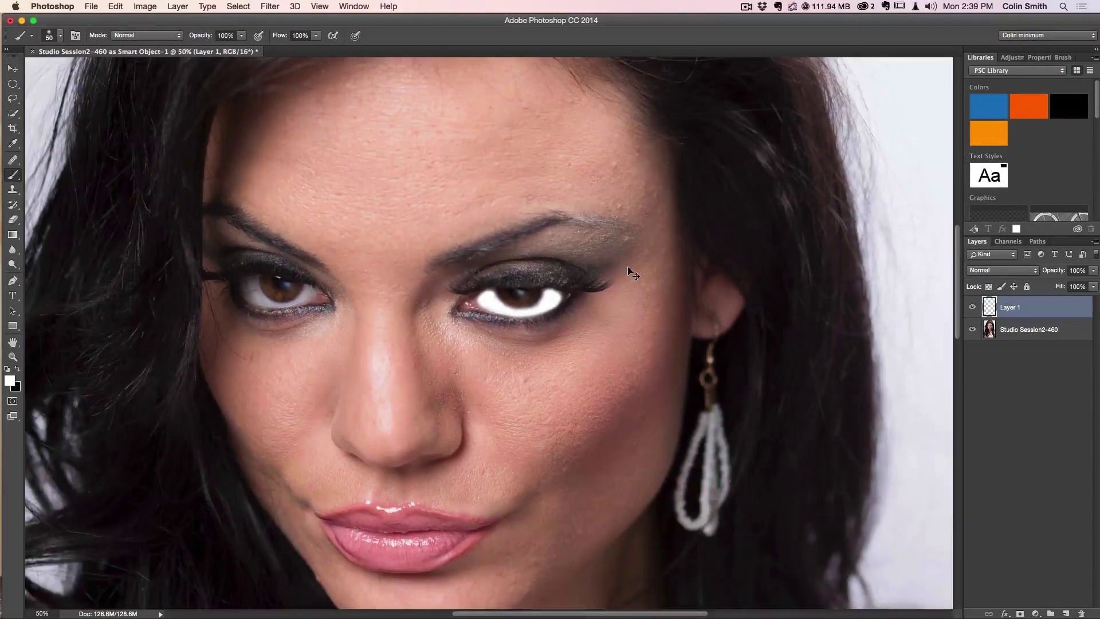
key(super+minus)
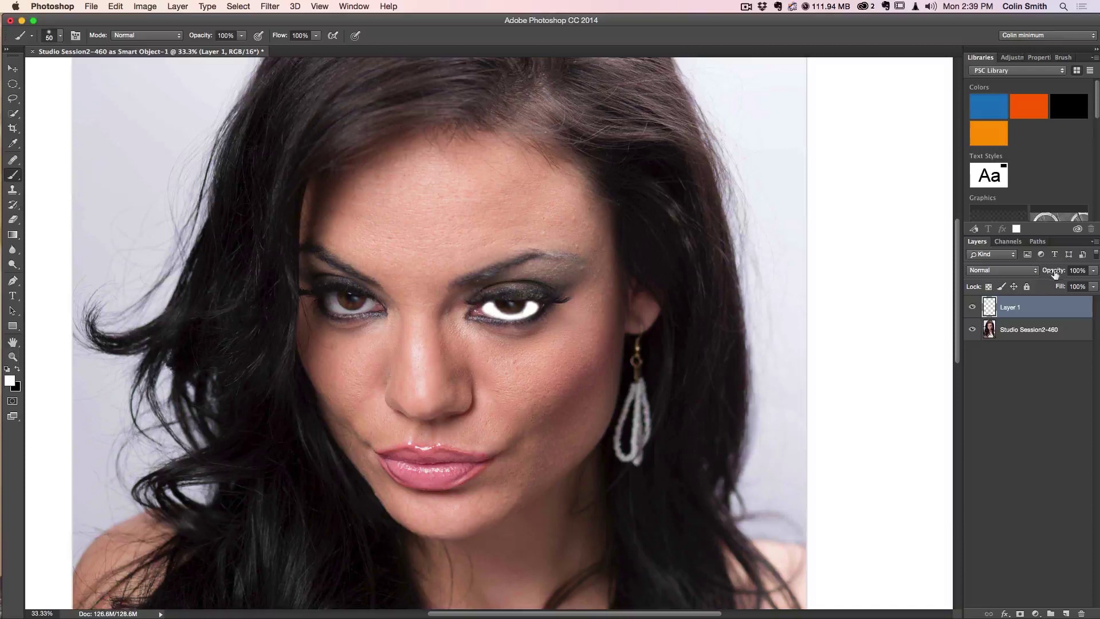
mouse_move(1053, 271)
mouse_down()
mouse_move(990, 279)
mouse_move(1007, 279)
mouse_up()
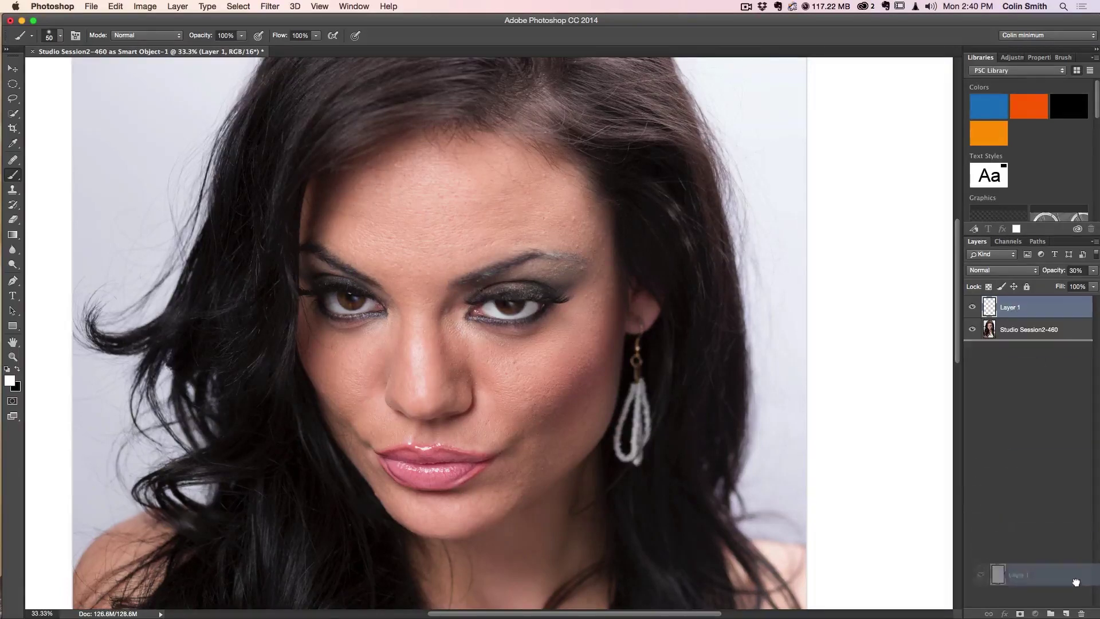
key(super+e)
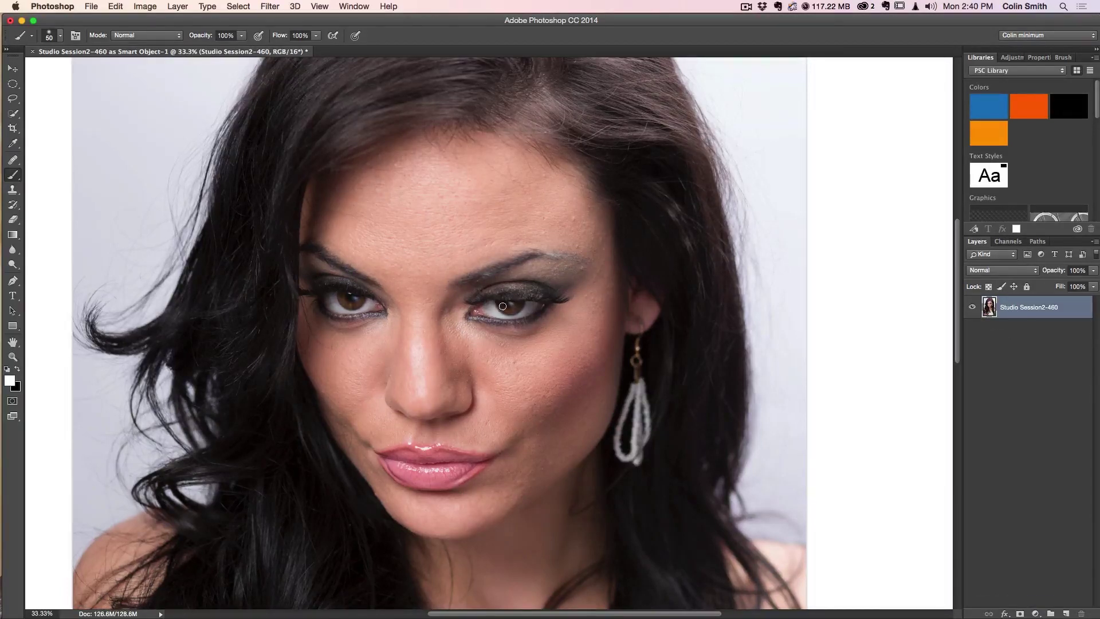
Add a Hue/Saturation adjustment layer above the photo with Saturation set to -100
scroll(514, 304, up, 5)
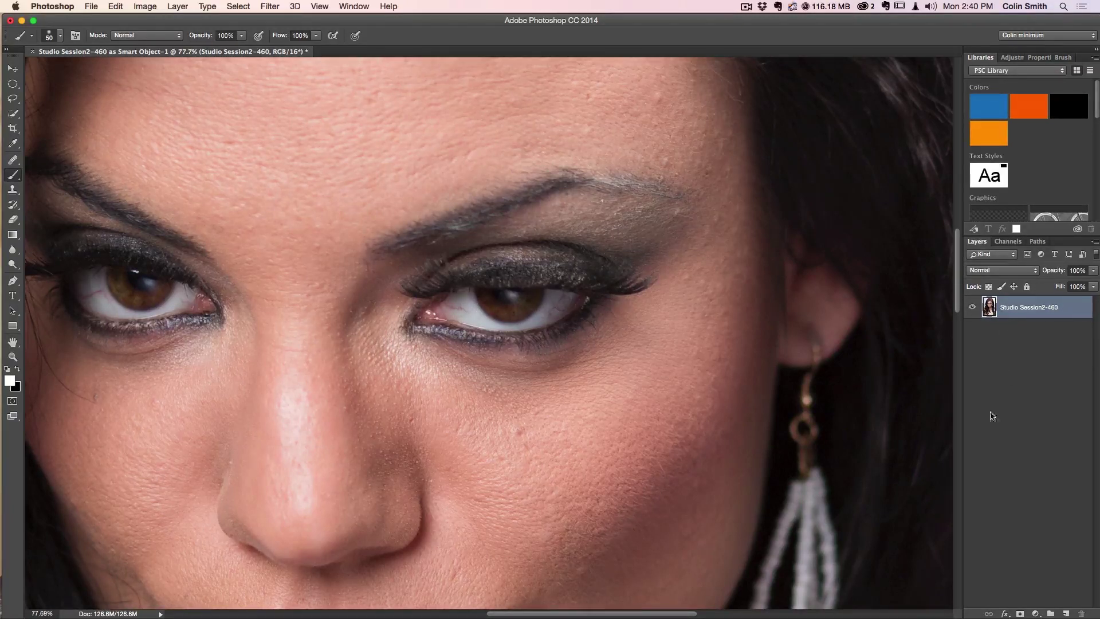
click(1035, 613)
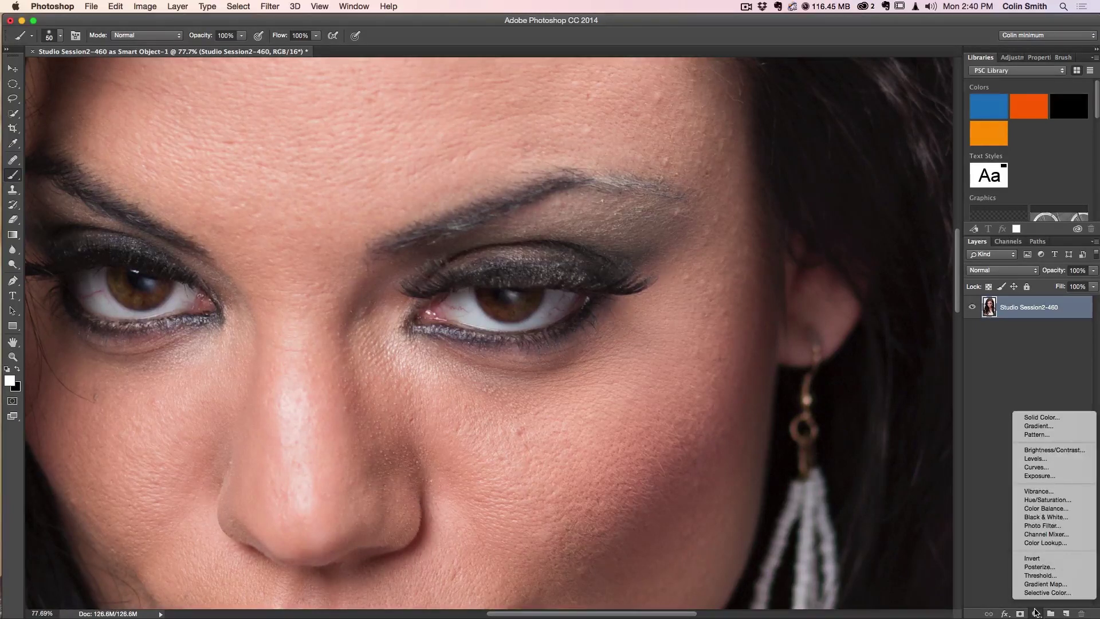
click(1046, 500)
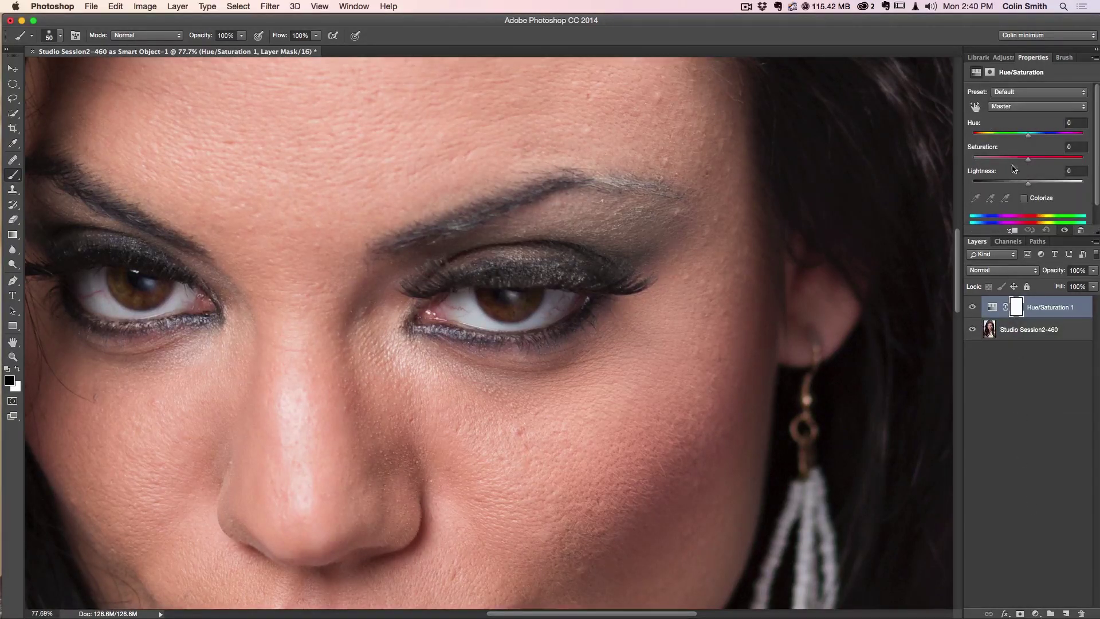
drag(1026, 165, 967, 165)
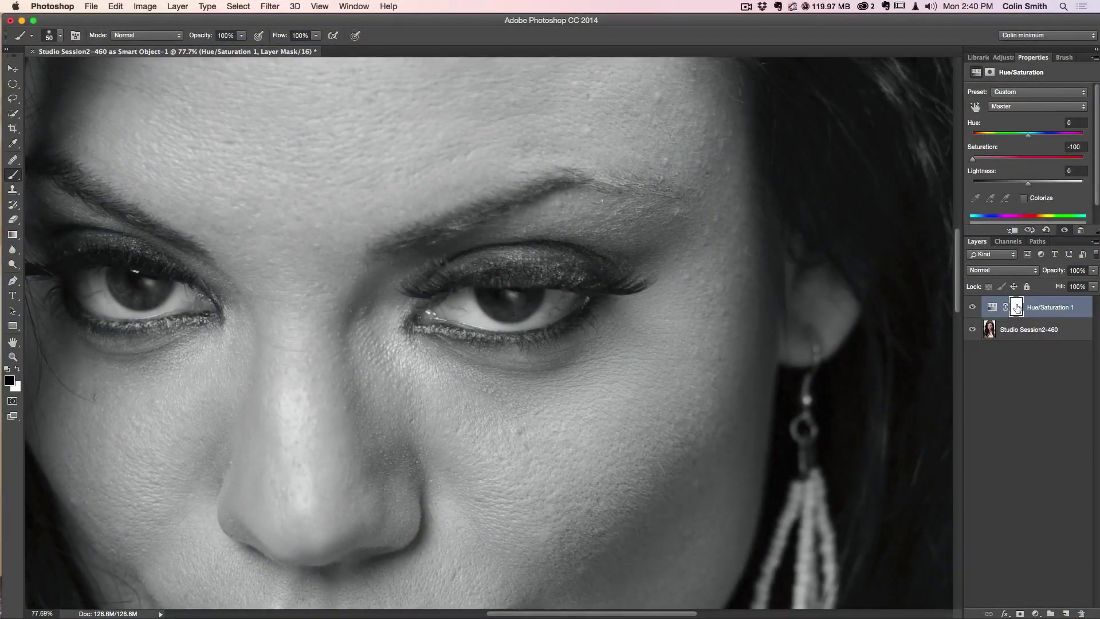
Invert the Hue/Saturation layer's mask to black and check the photo with the adjustment hidden and shown
click(1016, 307)
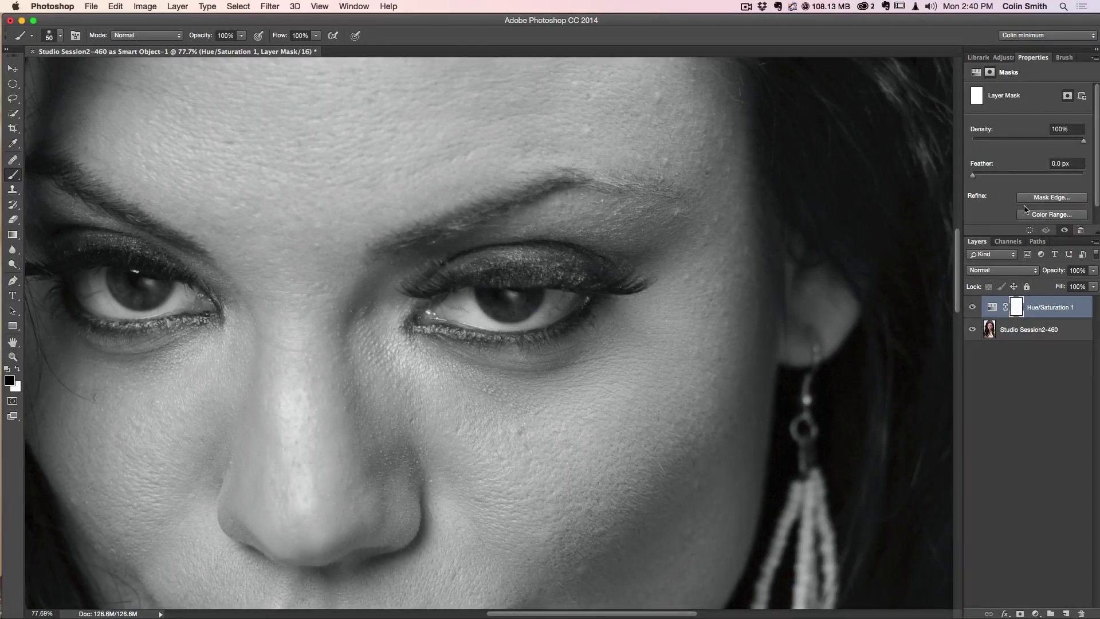
scroll(1025, 208, down, 1)
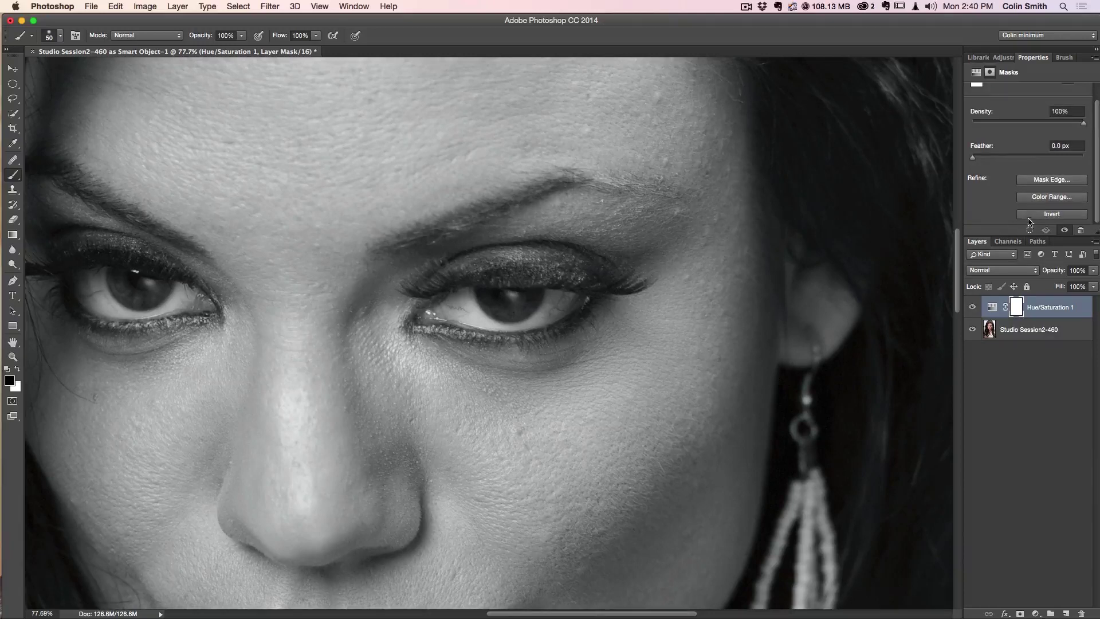
click(1028, 217)
click(972, 307)
click(972, 307)
click(971, 307)
click(972, 307)
Paint white on the Hue/Saturation mask over the white of the eye nearer the earring, using a soft 40 px brush
click(1017, 308)
key(bracketleft)
key(bracketleft)
click(18, 369)
key(bracketright)
right_click(552, 309)
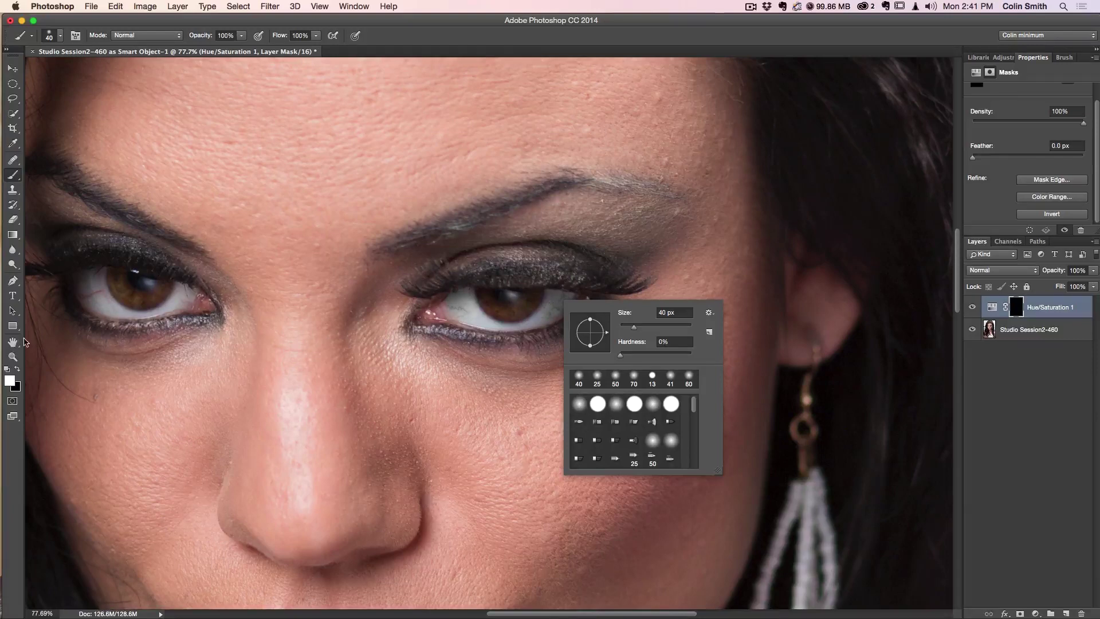
click(11, 354)
drag(589, 307, 616, 304)
click(13, 67)
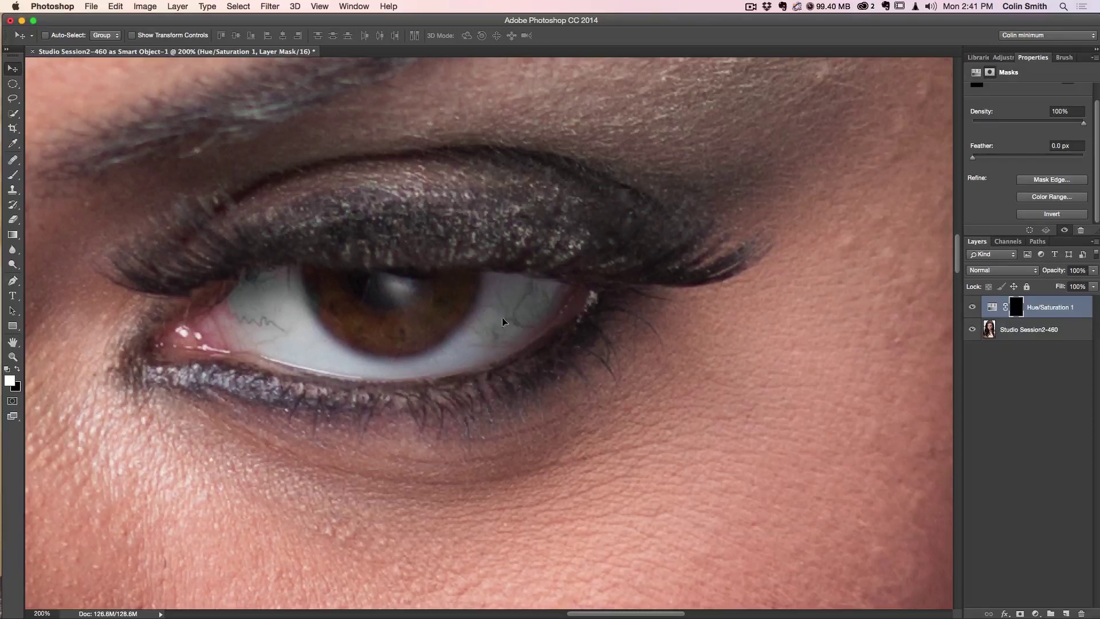
key(b)
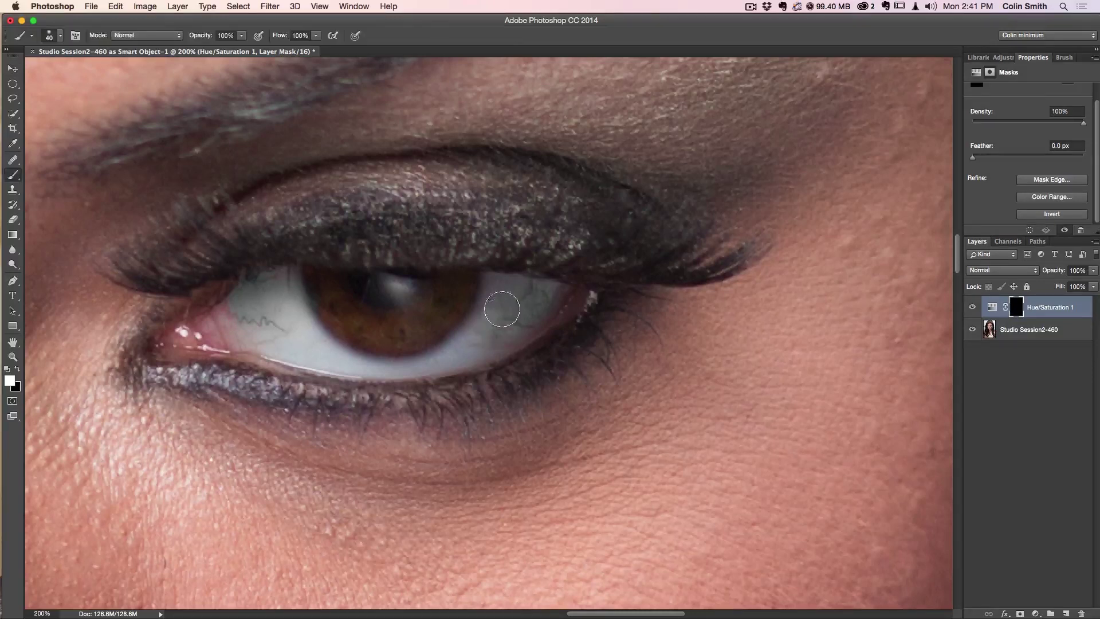
mouse_move(474, 335)
mouse_down()
mouse_move(535, 297)
mouse_move(452, 352)
mouse_move(473, 343)
mouse_up()
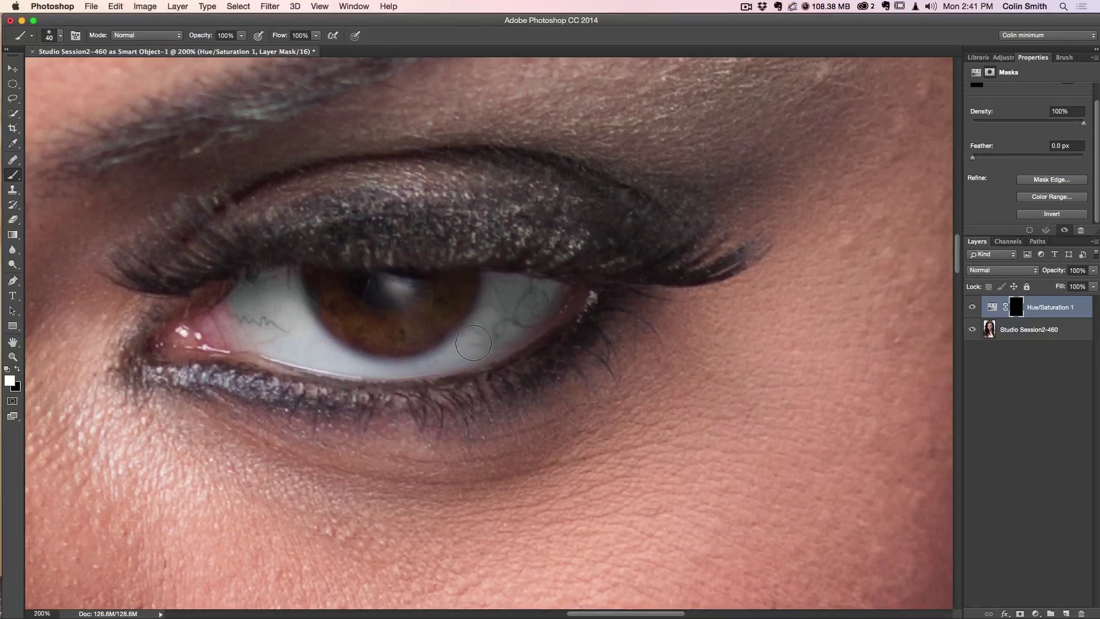
Refine the desaturation mask over the veins on both sides of the iris, varying the brush size to fit
key(bracketleft)
key(bracketleft)
key(bracketleft)
key(bracketleft)
key(bracketleft)
drag(263, 333, 250, 328)
key(bracketright)
key(bracketright)
key(bracketright)
key(bracketright)
key(bracketright)
key(bracketright)
mouse_move(256, 314)
mouse_down()
mouse_move(244, 302)
mouse_move(241, 331)
mouse_move(284, 290)
mouse_move(246, 351)
mouse_up()
mouse_move(544, 299)
mouse_down()
mouse_move(503, 319)
mouse_move(527, 312)
mouse_move(526, 331)
mouse_move(499, 347)
mouse_move(554, 289)
mouse_move(487, 346)
mouse_move(566, 282)
mouse_move(556, 288)
mouse_move(526, 315)
mouse_move(552, 295)
mouse_move(596, 288)
mouse_move(536, 335)
mouse_move(507, 344)
mouse_move(530, 322)
mouse_move(501, 336)
mouse_up()
key(bracketleft)
key(bracketleft)
Compare the eye at 100% with and without the Hue/Saturation adjustment
key(super+minus)
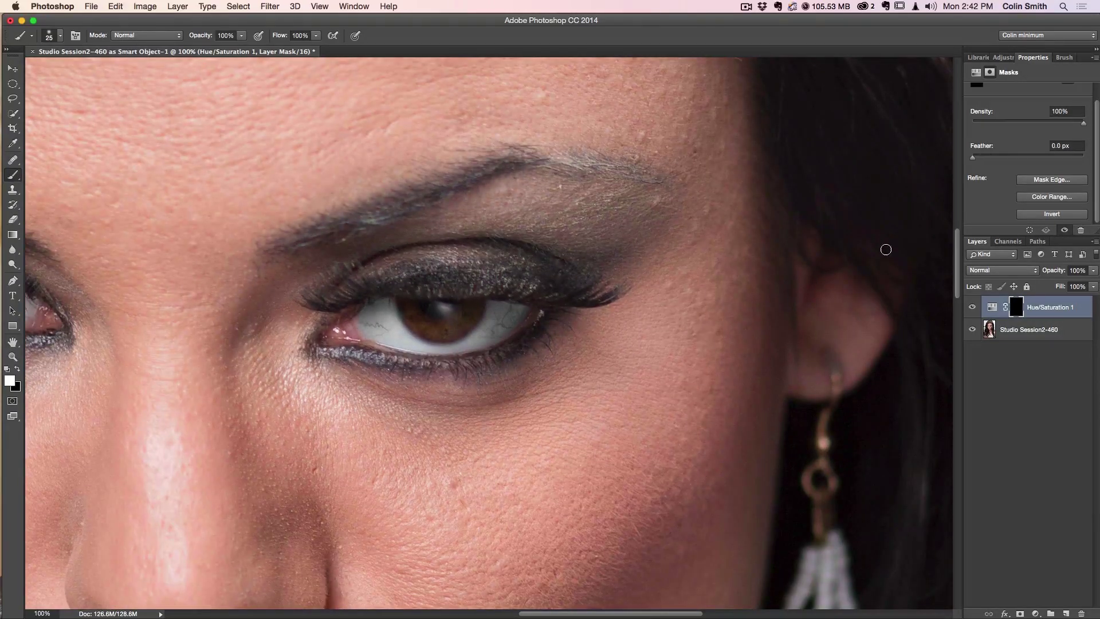
click(972, 308)
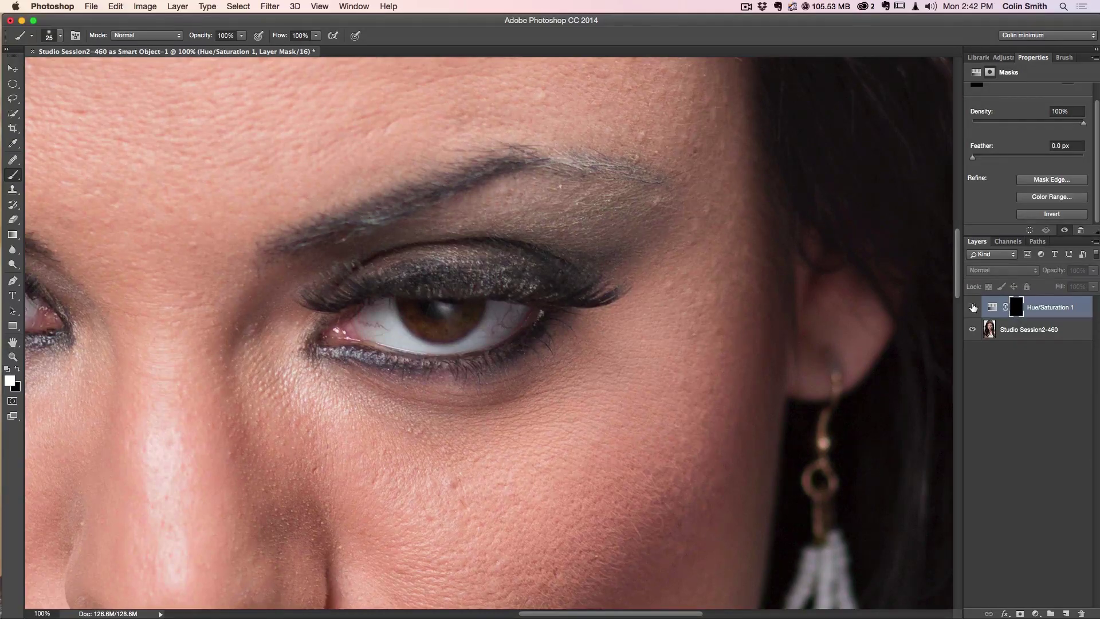
click(973, 308)
click(973, 307)
click(972, 308)
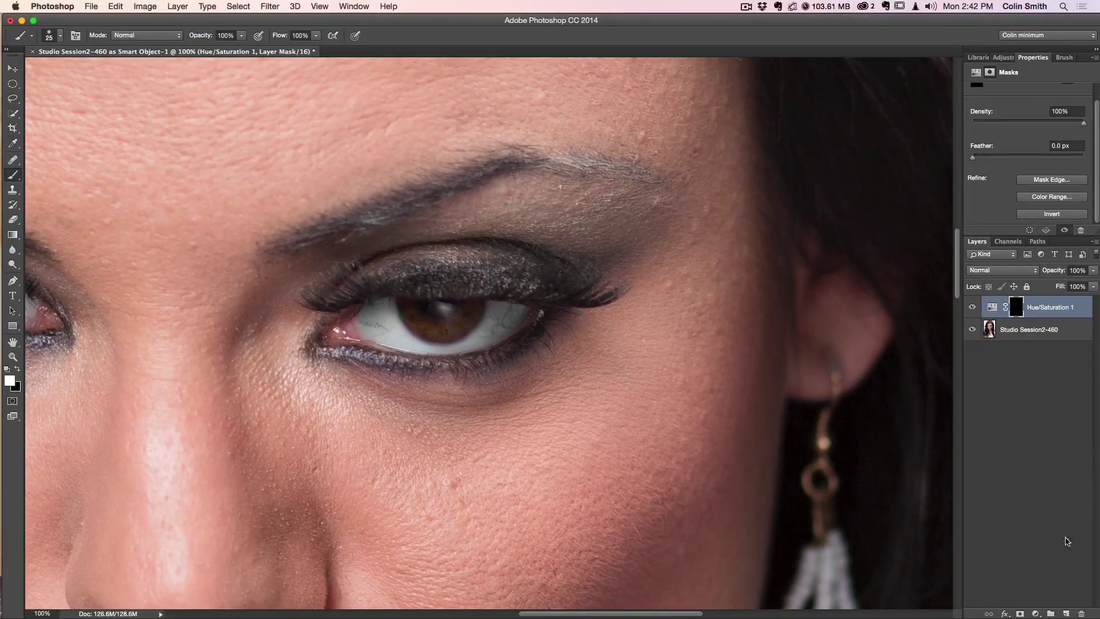
Create a new layer above the Hue/Saturation adjustment and name it veins
click(1066, 614)
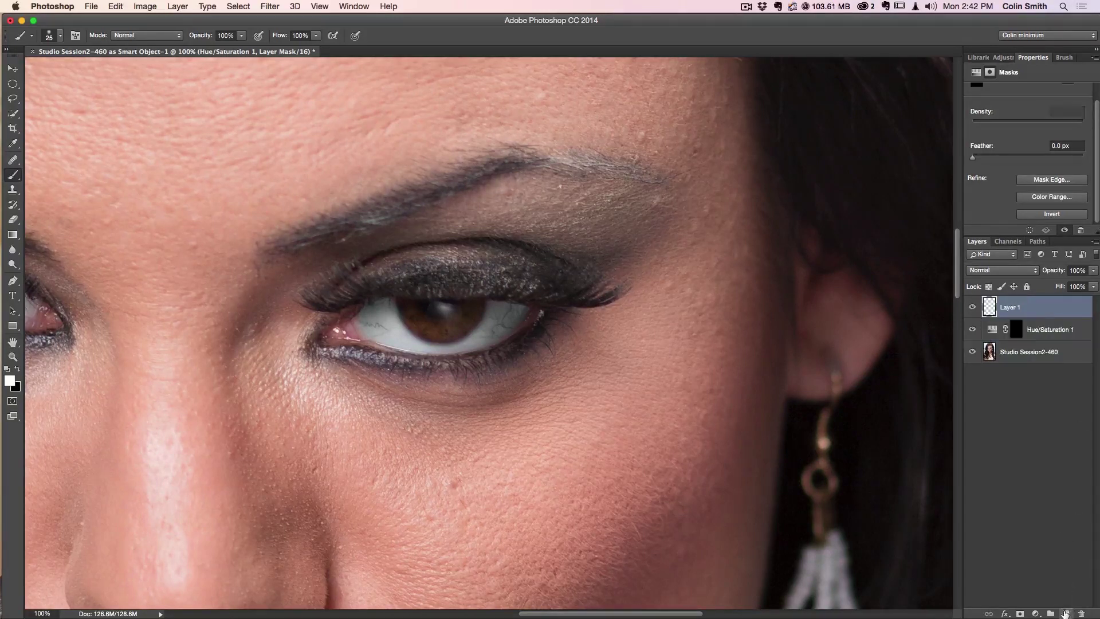
double_click(1011, 307)
text(vein)
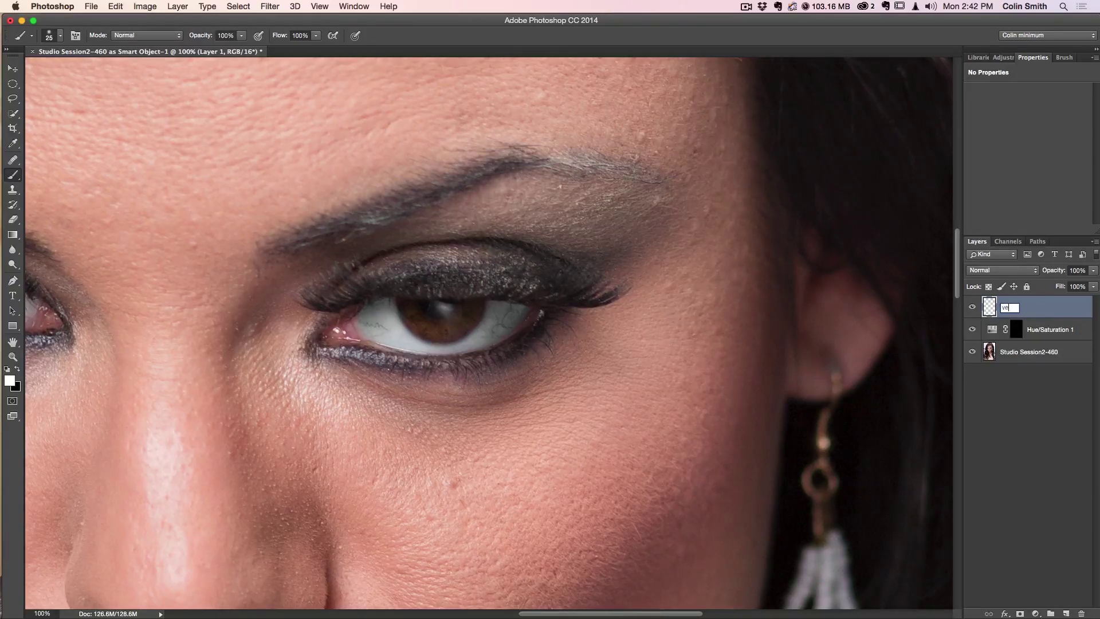
text(s)
key(Return)
Choose the Healing Brush and reduce its hardness to the minimum for a soft edge
drag(12, 160, 27, 166)
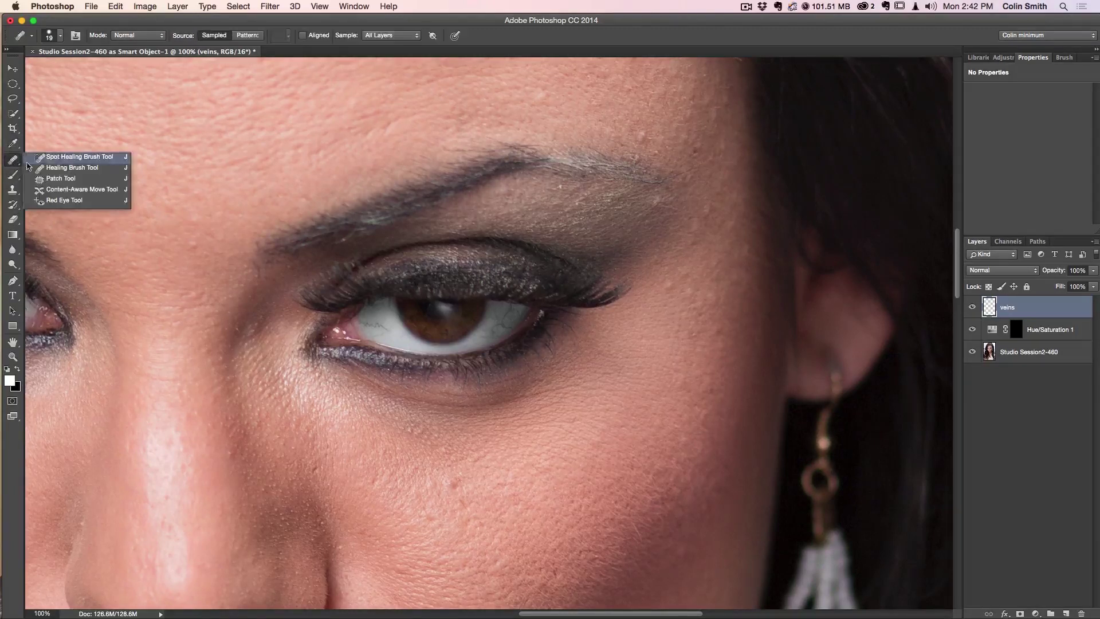
click(70, 171)
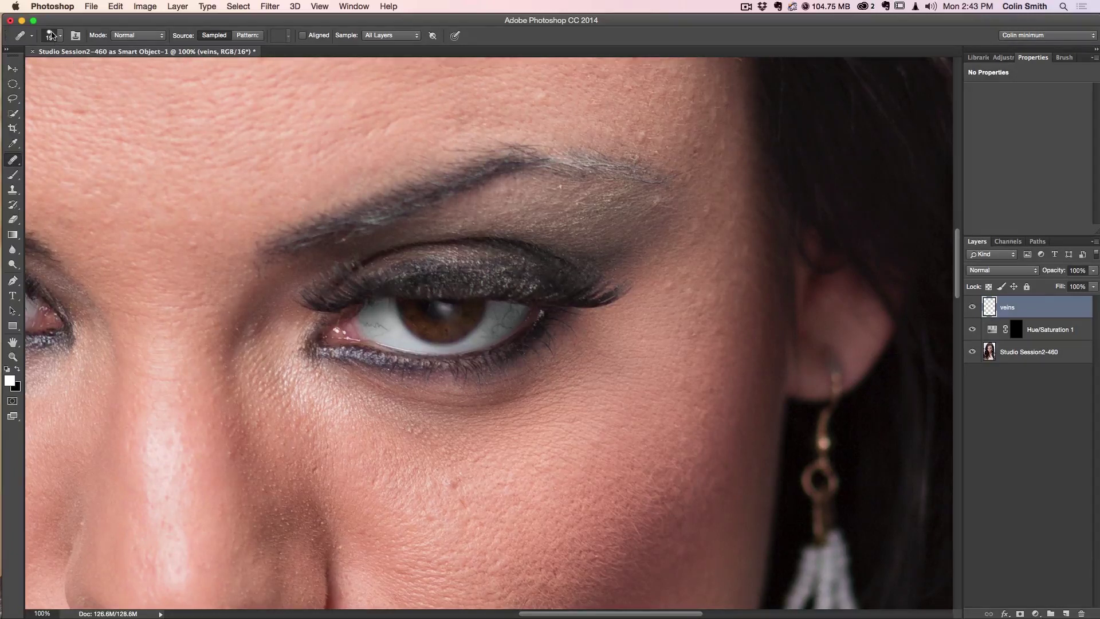
click(59, 37)
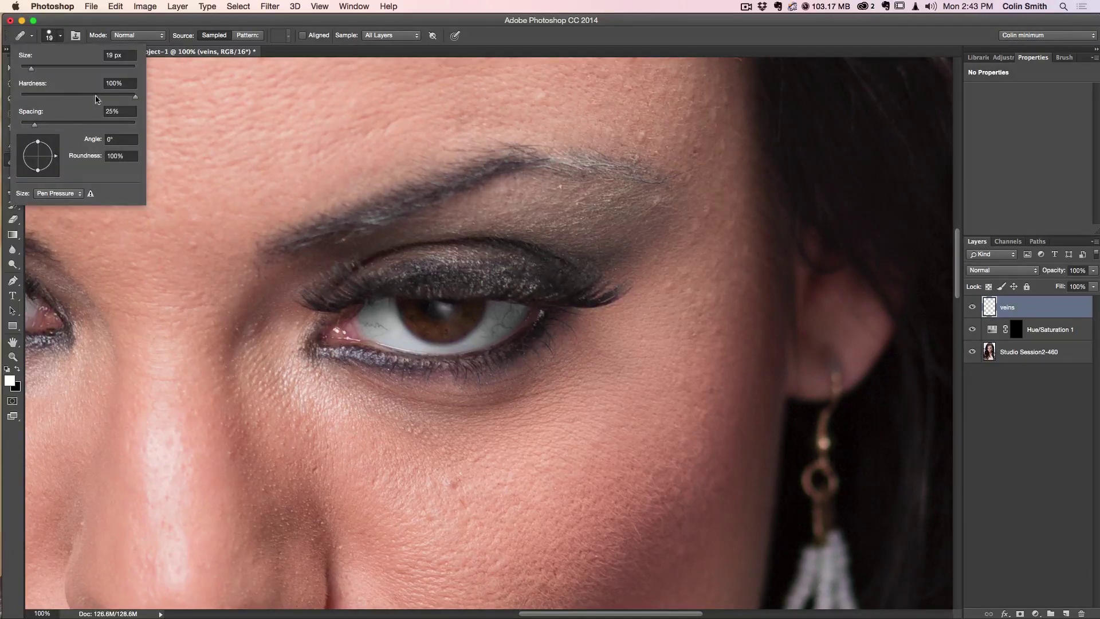
drag(135, 98, 21, 95)
key(Return)
Sample clean eye white and heal the veins on both sides of the iris on the veins layer
alt+click(374, 330)
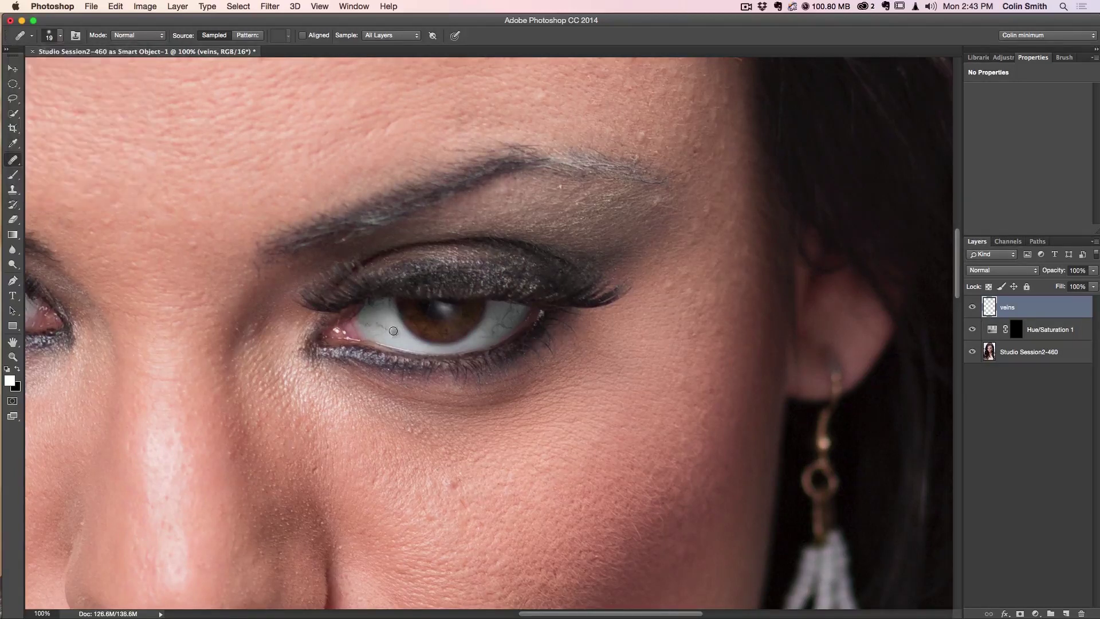
click(386, 328)
key(ctrl+z)
mouse_move(383, 327)
mouse_down()
mouse_move(407, 346)
mouse_move(368, 323)
mouse_up()
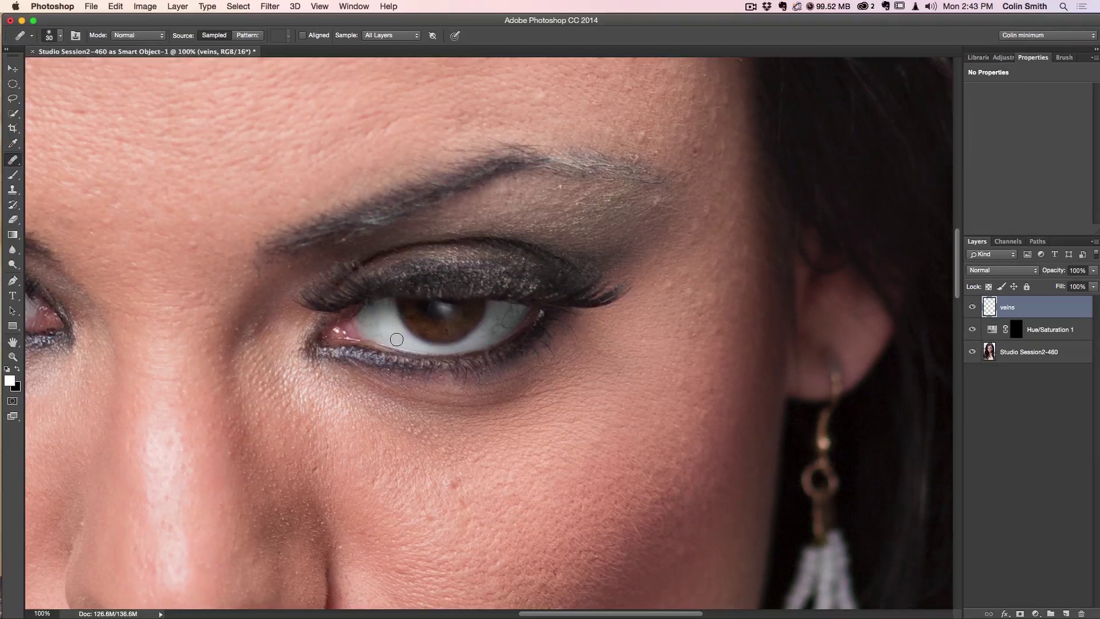
mouse_move(533, 336)
mouse_down()
mouse_move(505, 322)
mouse_move(512, 315)
mouse_move(487, 318)
mouse_move(513, 311)
mouse_move(483, 333)
mouse_move(504, 317)
mouse_up()
mouse_move(492, 327)
mouse_down()
mouse_move(496, 317)
mouse_move(501, 332)
mouse_move(431, 357)
mouse_move(407, 348)
mouse_move(501, 334)
mouse_move(409, 342)
mouse_move(395, 333)
mouse_move(497, 326)
mouse_up()
Compare the eye with the veins layer hidden and shown
click(972, 308)
click(972, 308)
click(972, 308)
click(972, 307)
click(972, 308)
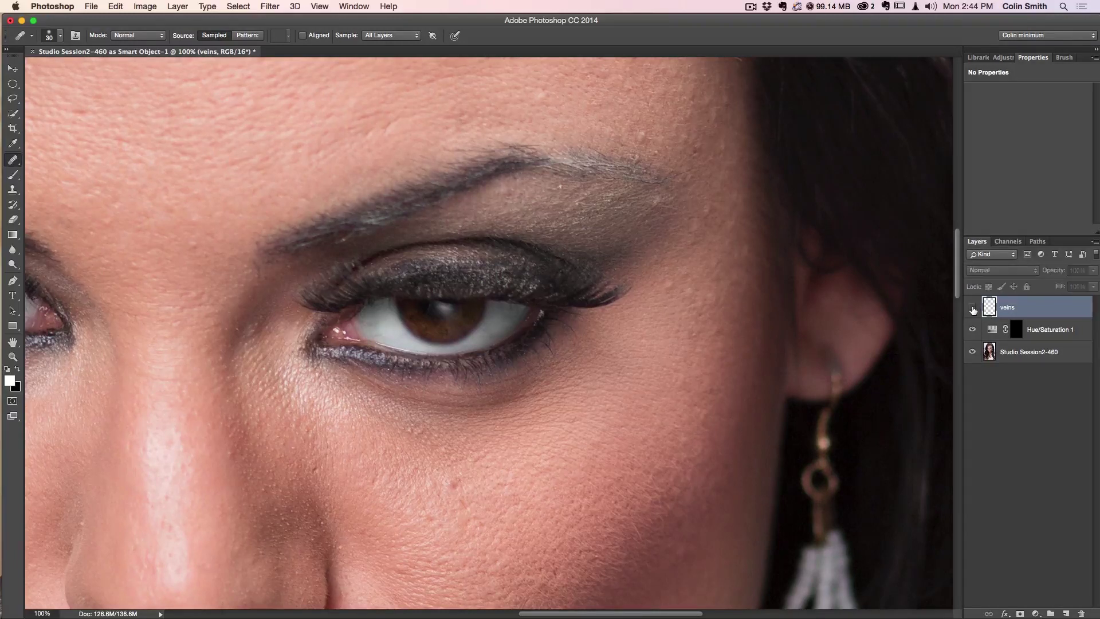
click(972, 307)
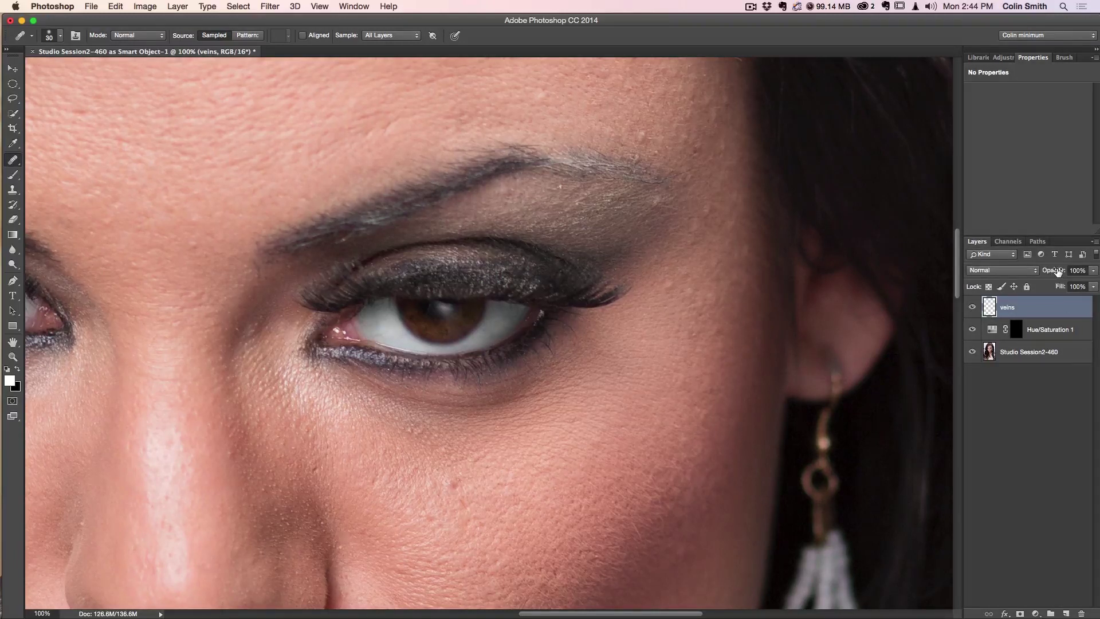
Lower the veins layer's opacity to 58% and check the softened retouch against the unhealed eye
drag(1057, 271, 861, 281)
click(973, 307)
click(972, 307)
click(13, 70)
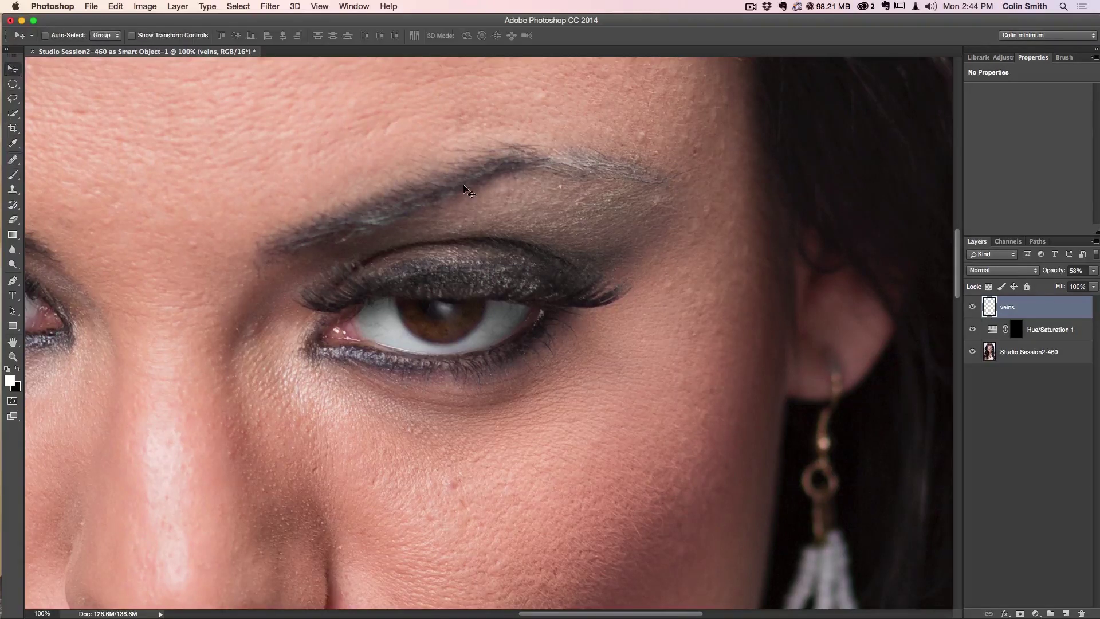